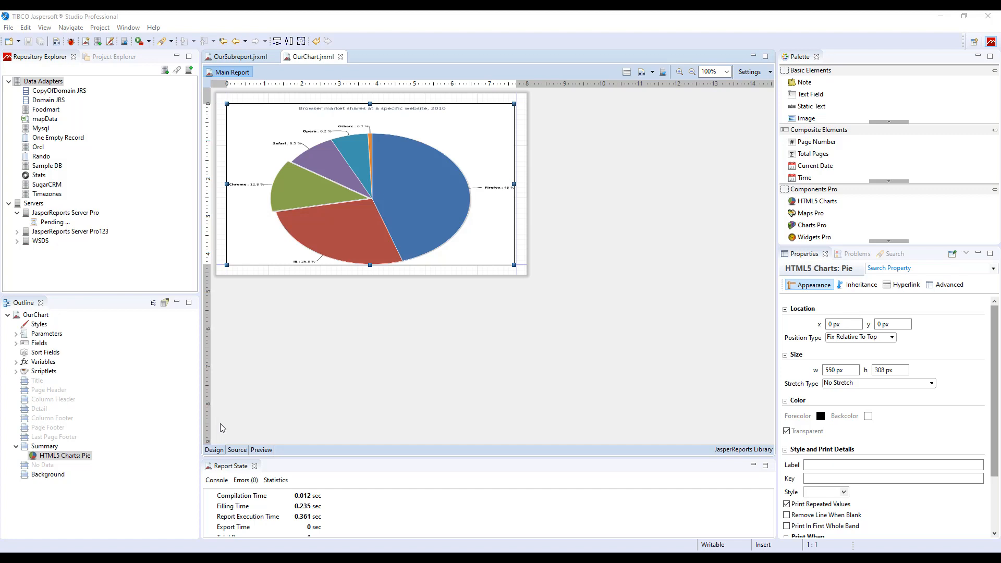
- Open the HTML5 pie chart's edit dialog and display the Formatting settings under Tooltip
right_click(303, 175)
left_click(298, 189)
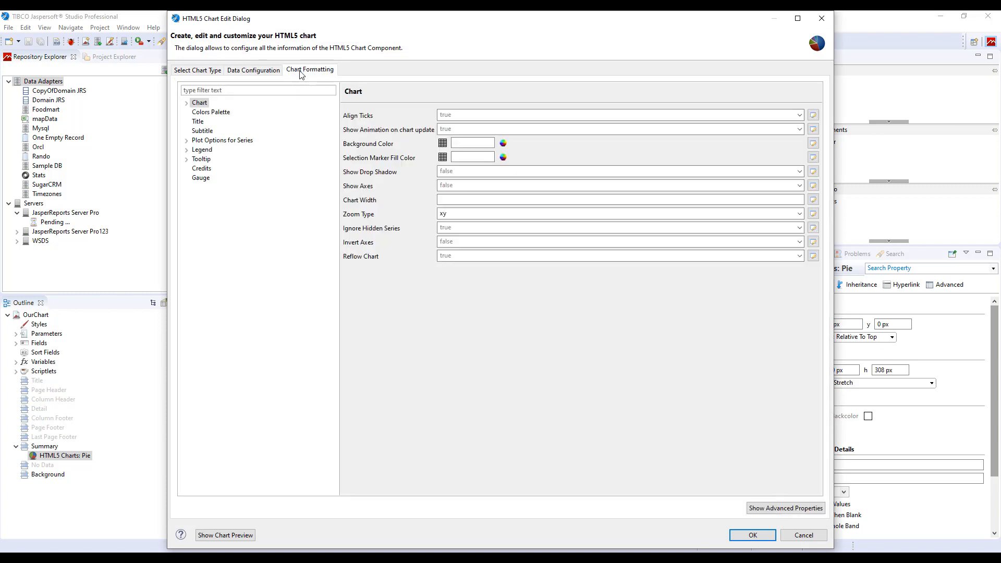
left_click(301, 73)
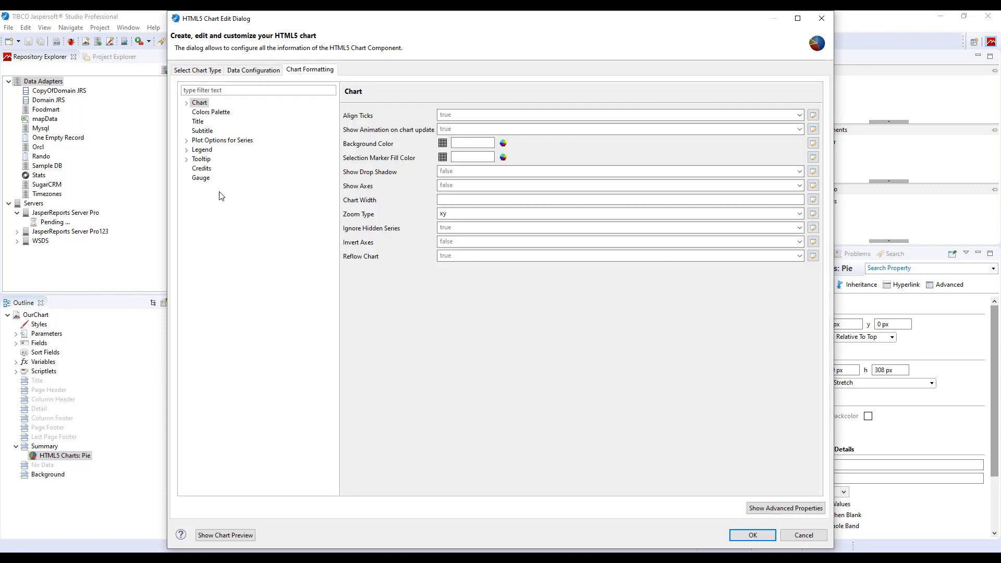
left_click(199, 162)
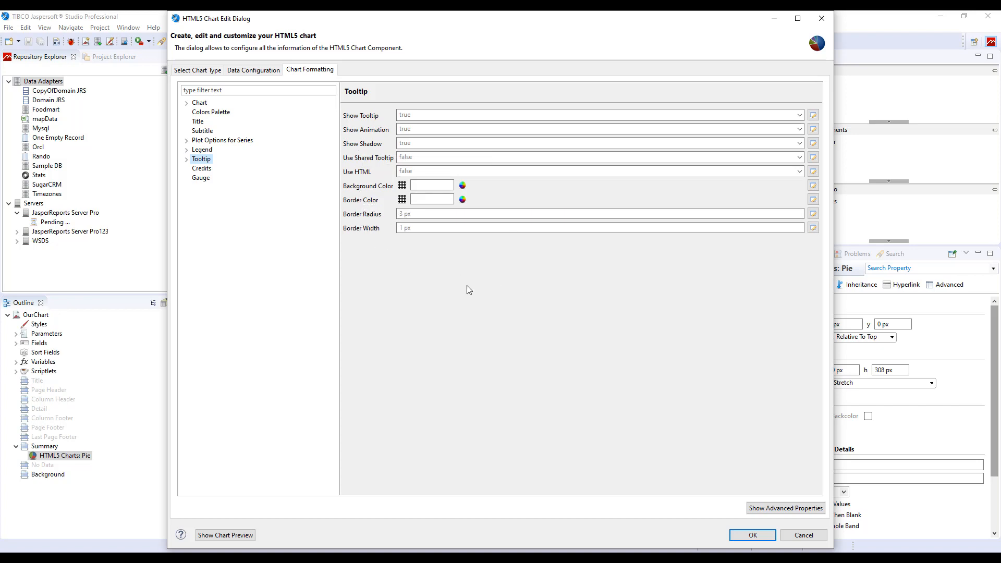
left_click(186, 160)
left_click(227, 169)
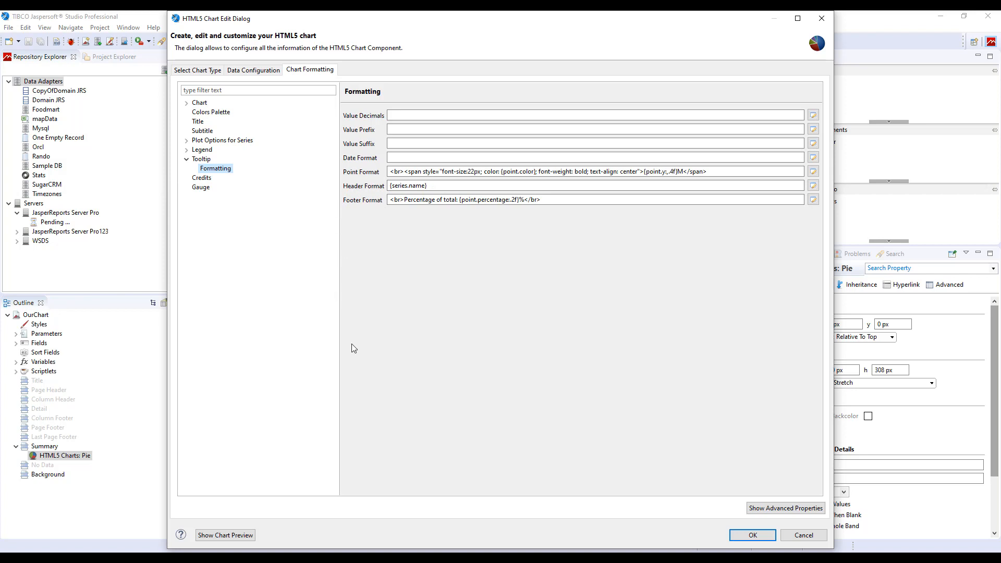
- Review the Highcharts documentation on supported HTML tags, format strings and the Series class in the browser, and return to Jaspersoft Studio
key("alt+Tab")
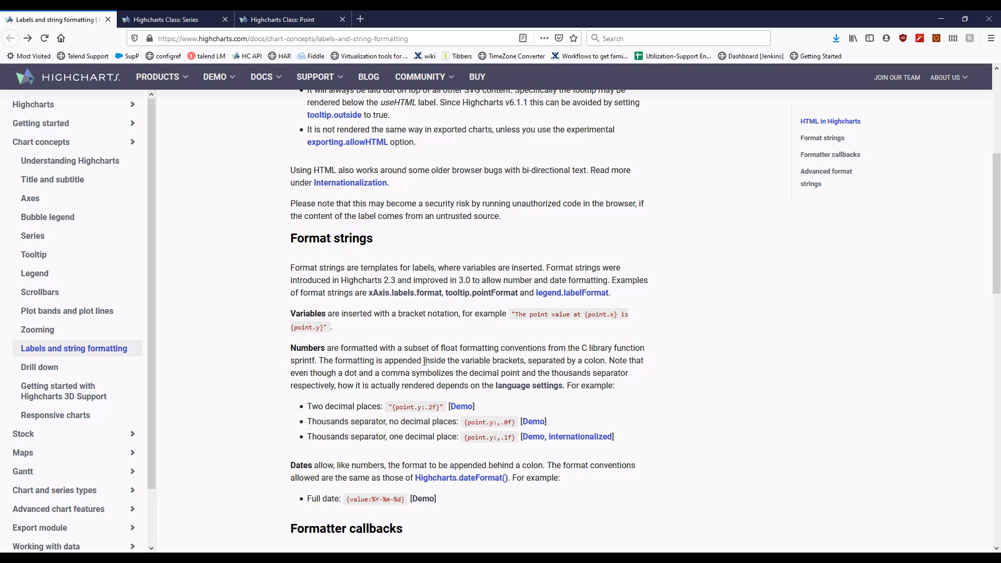
scroll(303, 350, "up", 4)
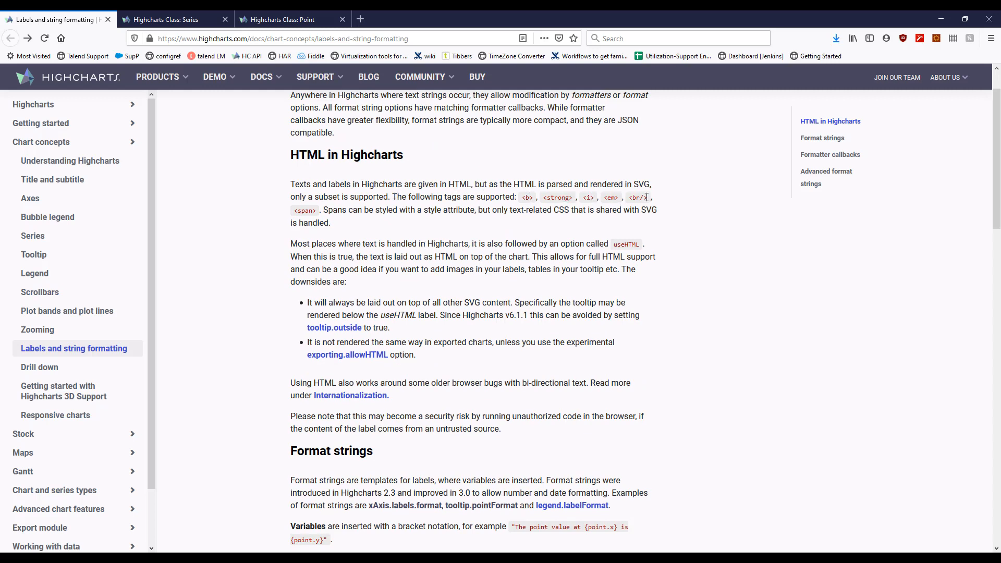
scroll(406, 292, "down", 3)
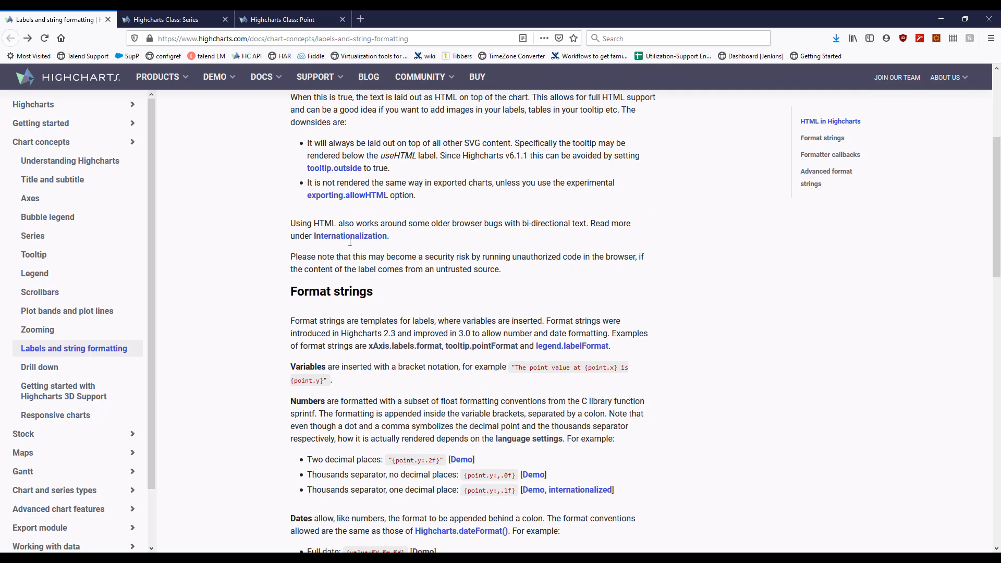
left_click(170, 28)
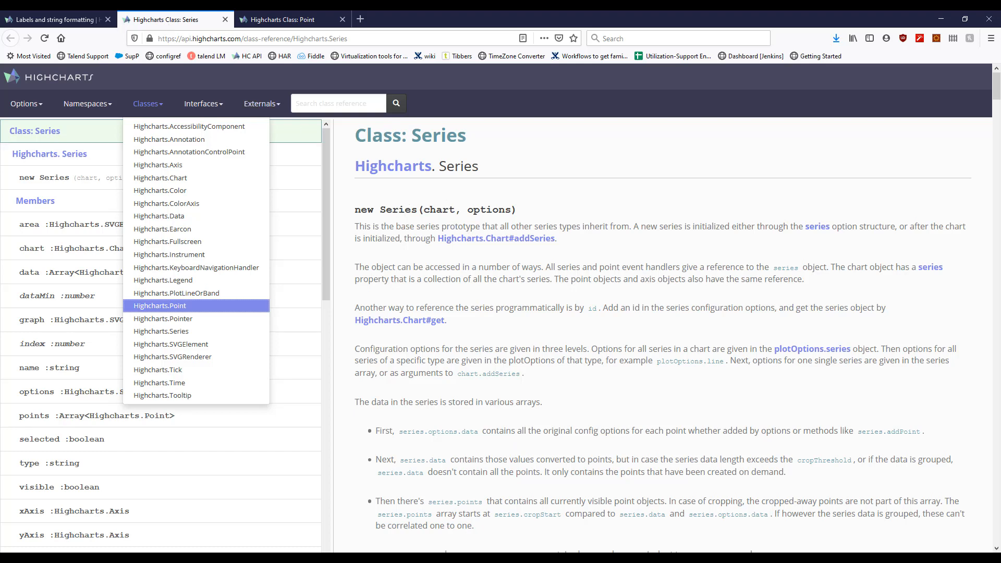
mouse_move(423, 558)
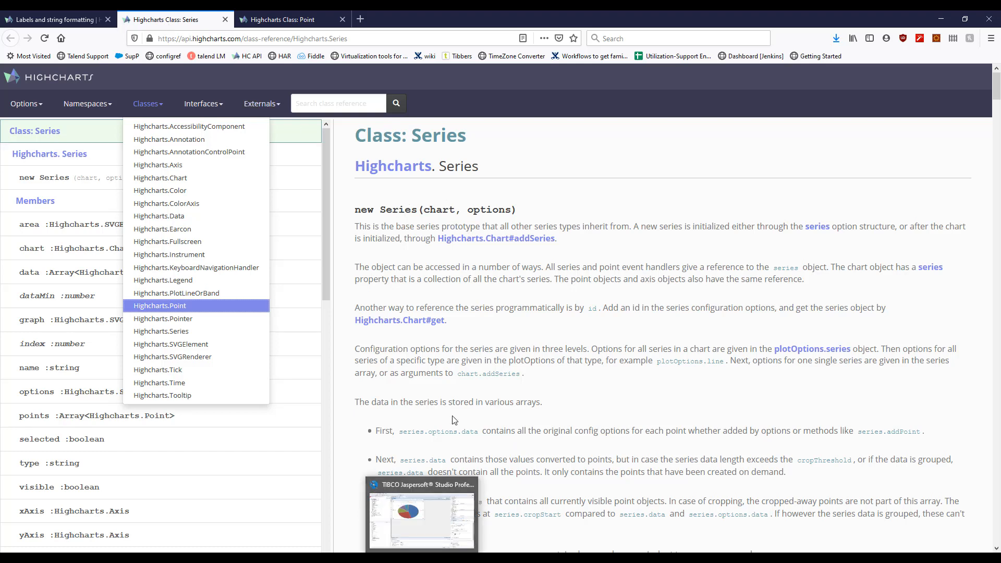
left_click(432, 519)
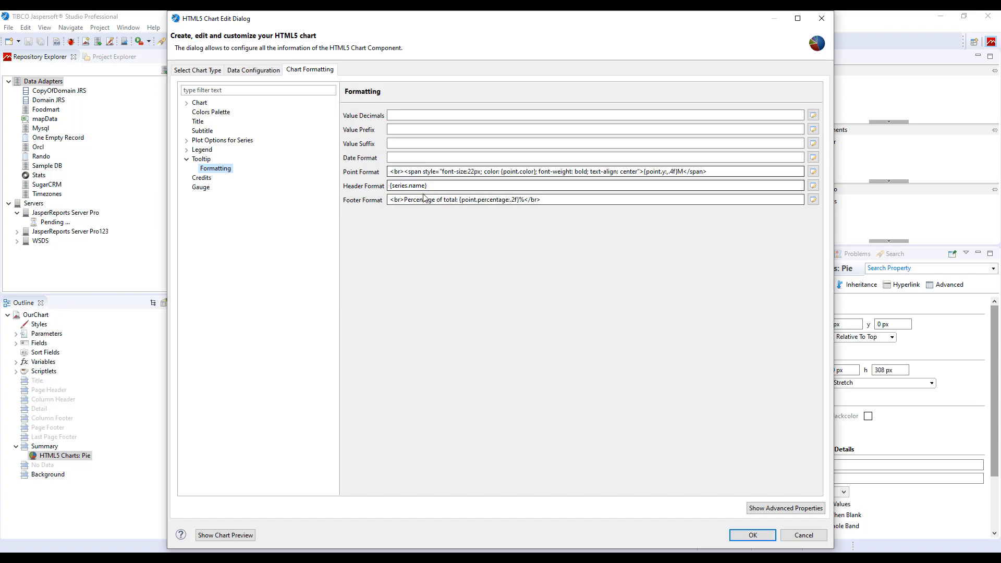
- Examine the span tag and its font-size and color styling in the tooltip's Point Format
left_click_drag(390, 172, 696, 162)
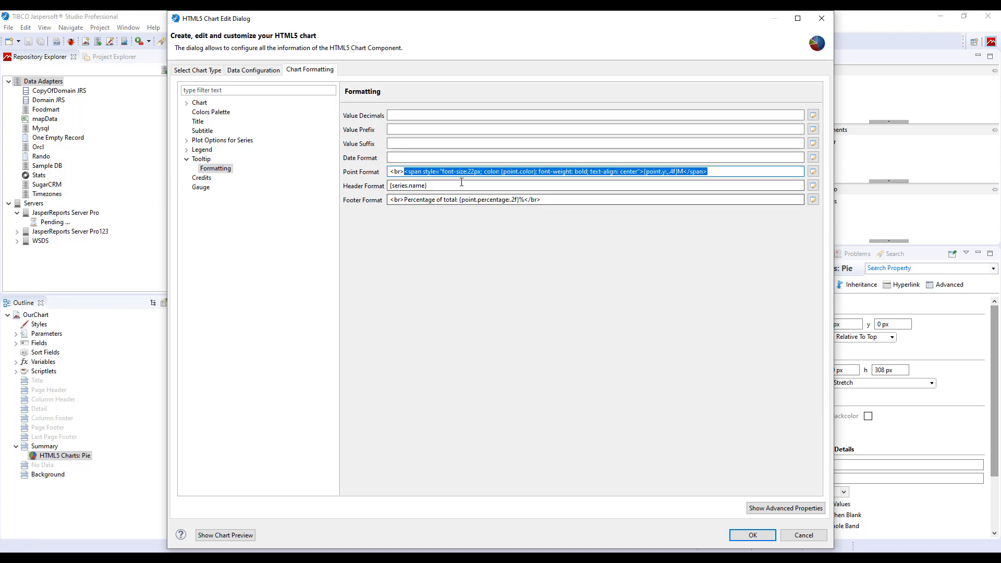
left_click(421, 173)
left_click_drag(423, 171, 497, 172)
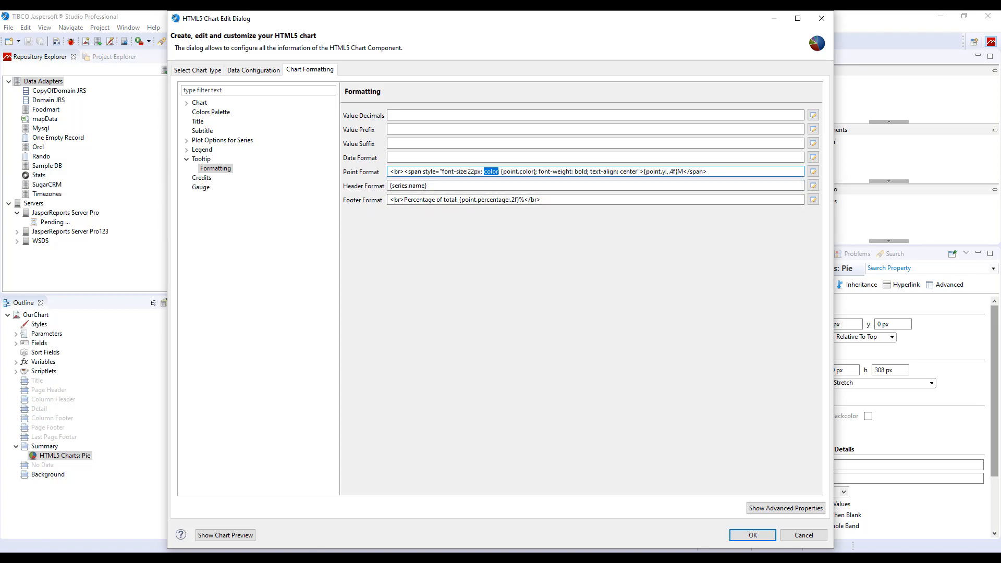
- Look through the members of the Highcharts Point class reference in the browser, and return to Jaspersoft Studio
key("alt+Tab")
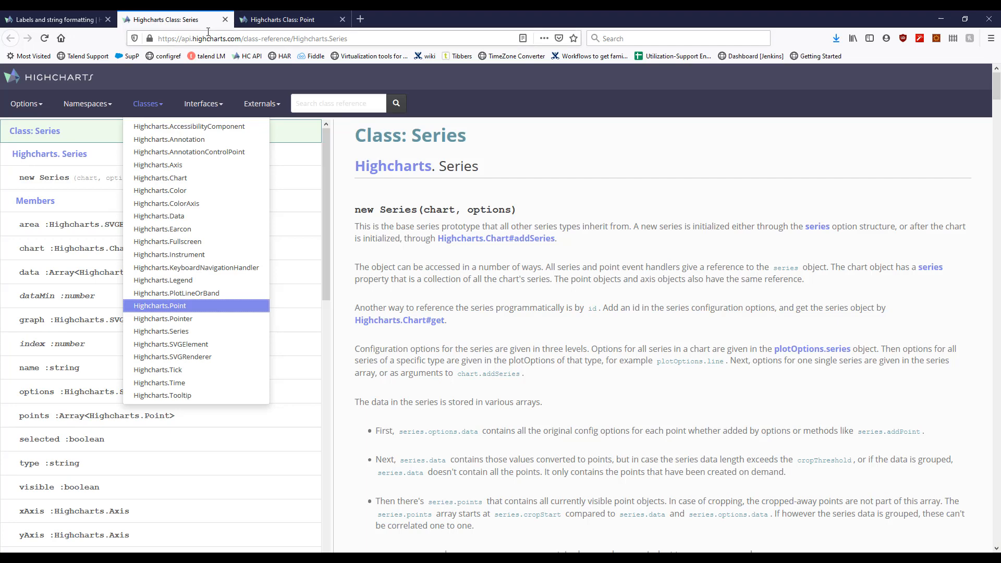
left_click(289, 20)
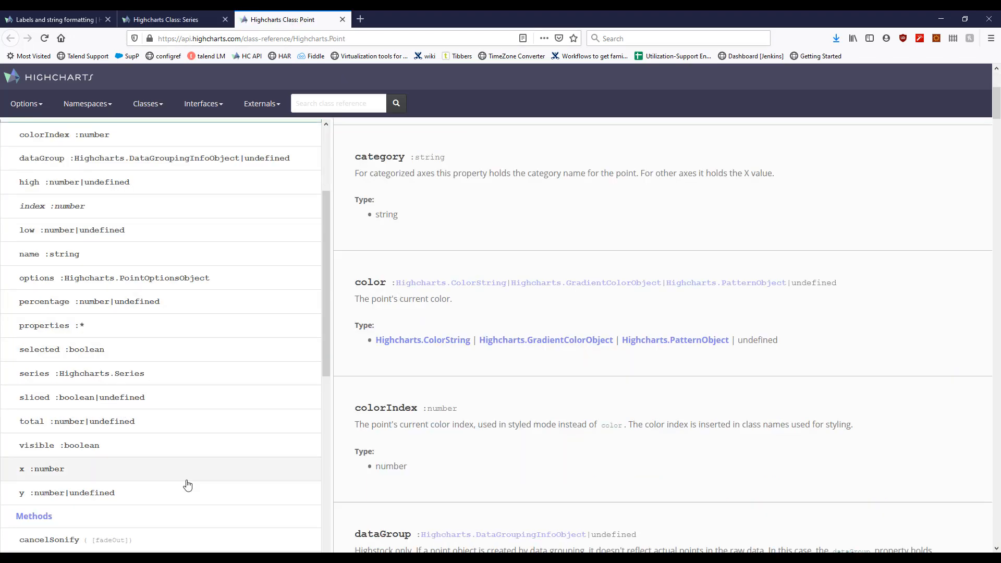
scroll(202, 384, "up", 8)
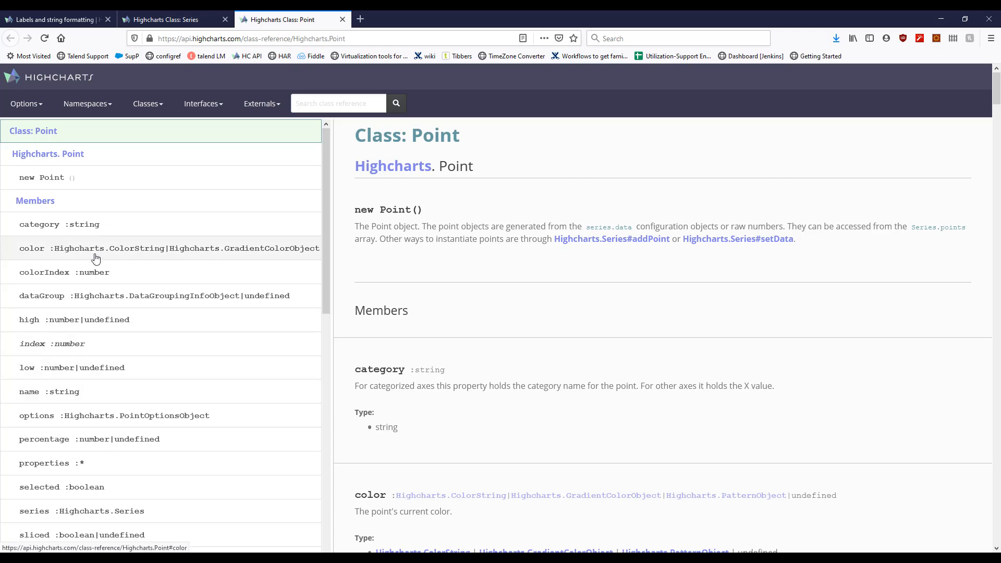
scroll(188, 404, "down", 4)
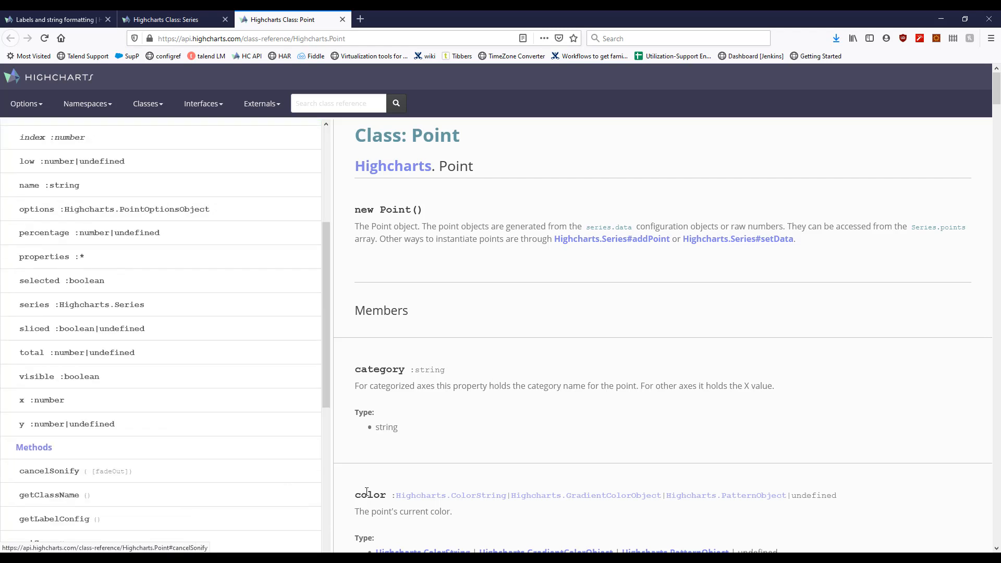
scroll(209, 396, "up", 1)
scroll(248, 390, "up", 3)
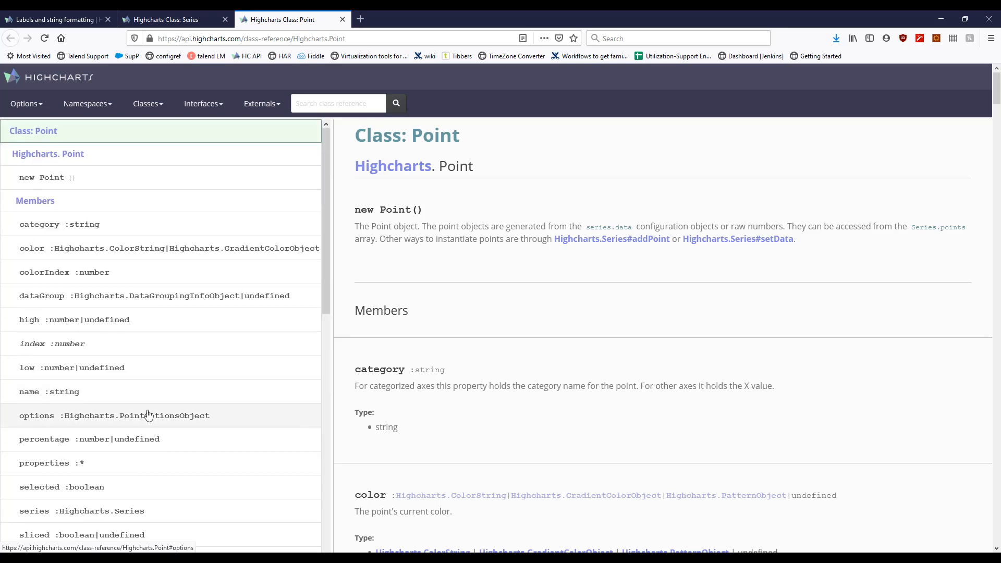
scroll(313, 448, "down", 5)
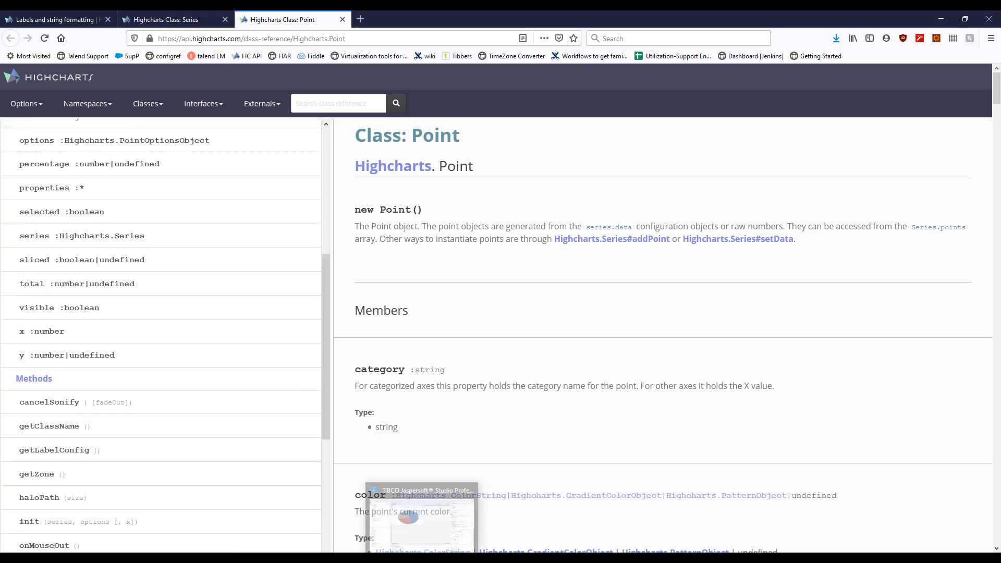
left_click(423, 559)
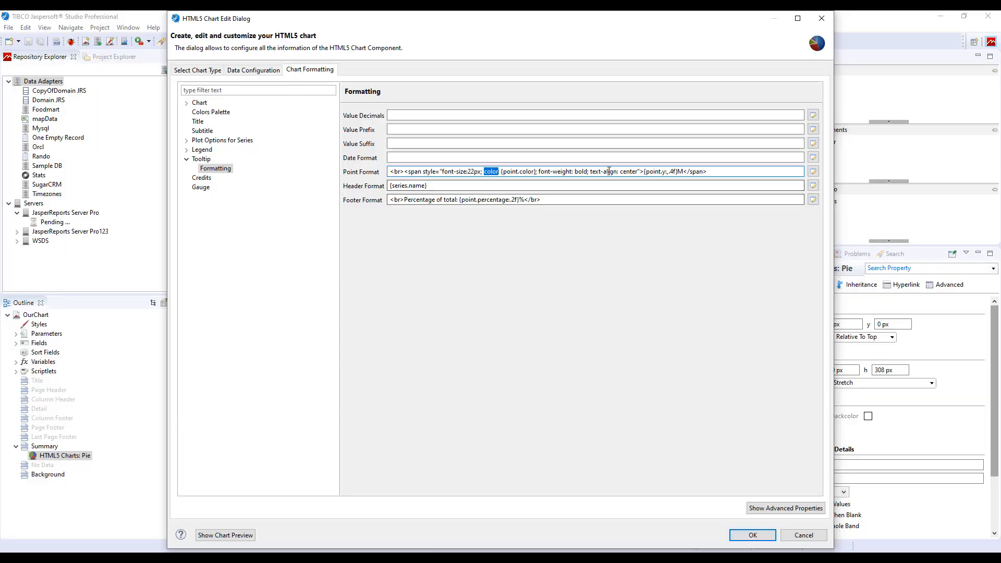
- Examine the point.y variable and its thousands-separator and decimal formatting in the tooltip's Point Format
mouse_move(645, 171)
left_mouse_down()
mouse_move(676, 172)
mouse_move(663, 171)
left_mouse_up()
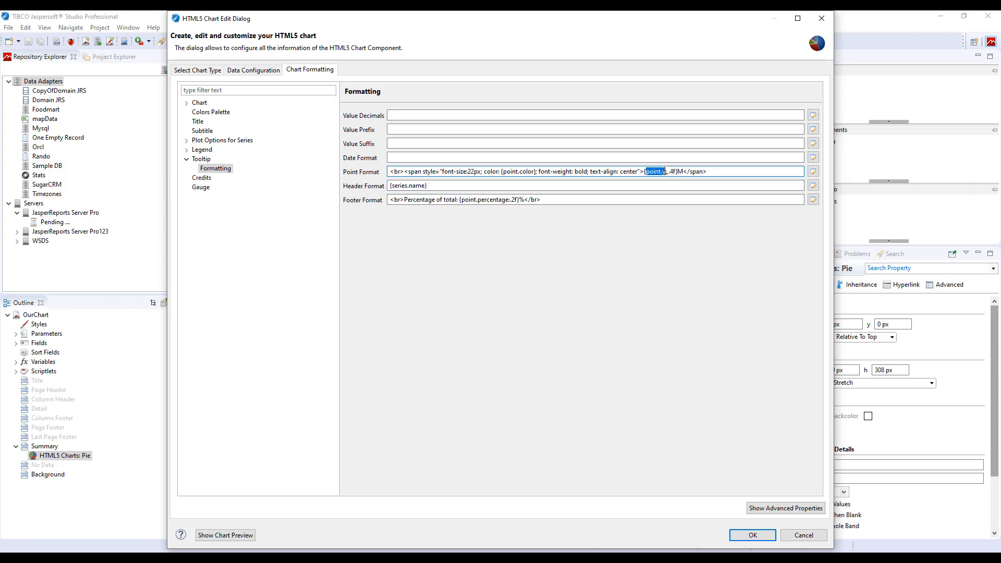
left_click(663, 171)
left_click_drag(668, 172, 677, 172)
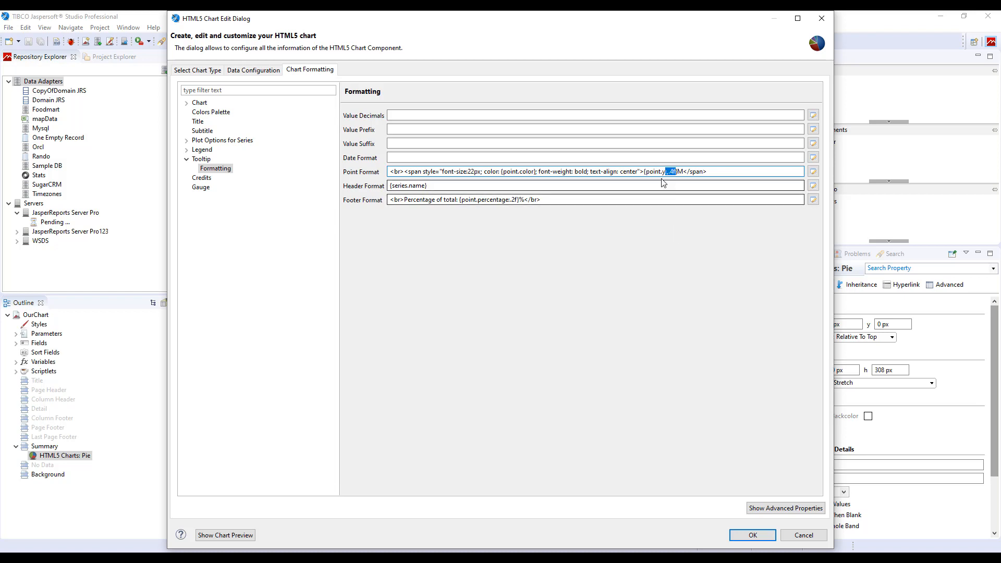
type(":,.2f")
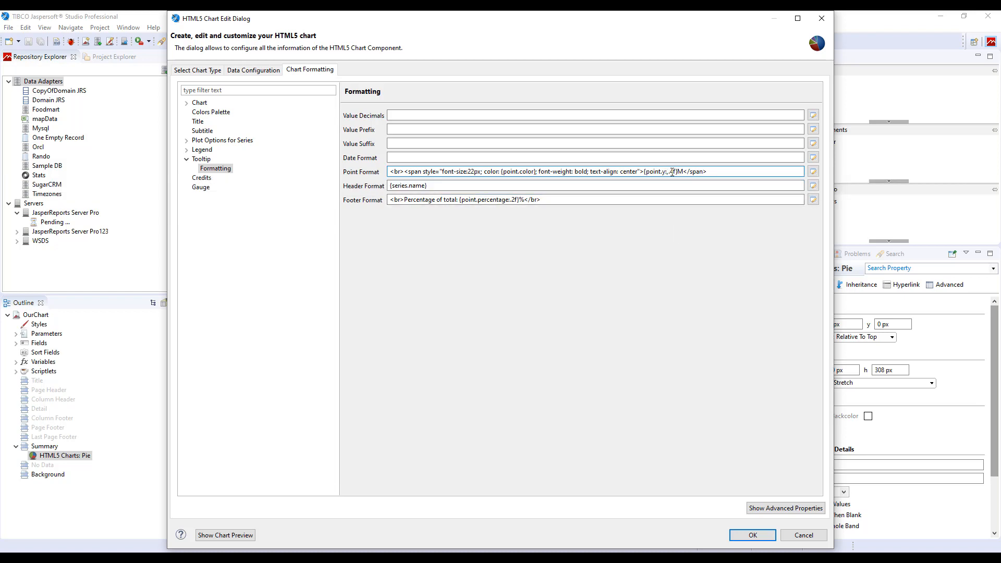
left_click_drag(671, 172, 674, 172)
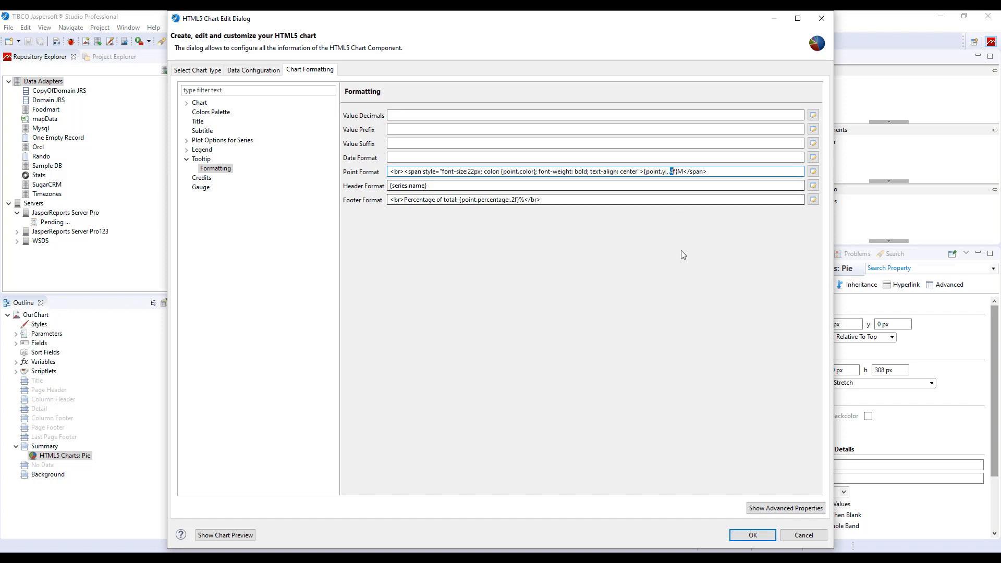
type("4")
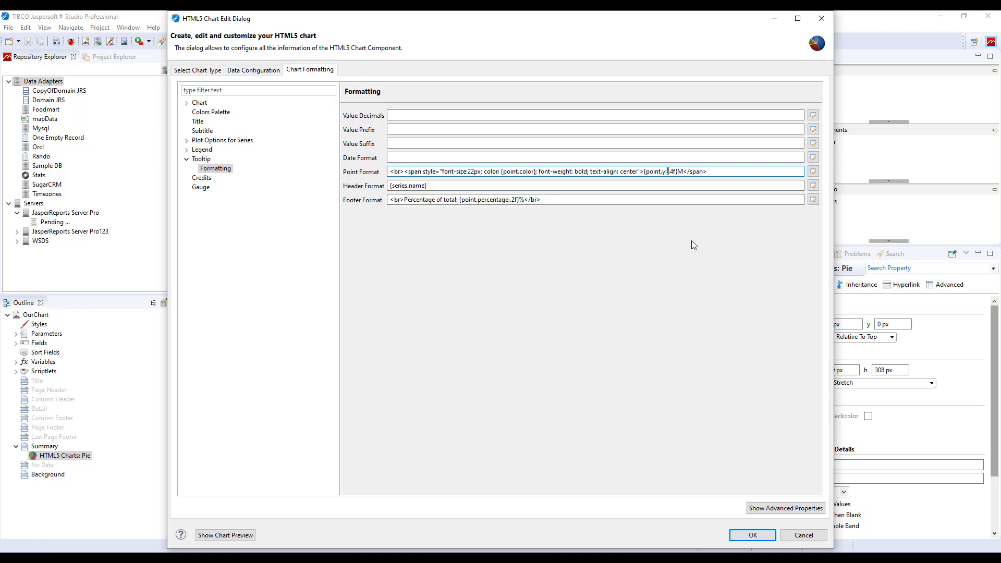
key("shift+Left")
key("Right")
key("shift+Left")
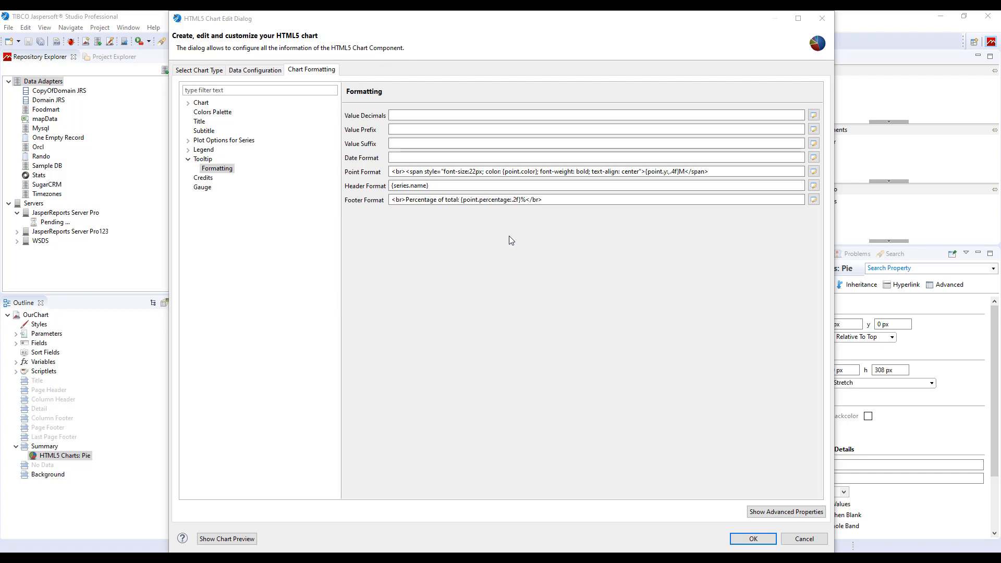
- Examine the decimal formatting of the point.percentage variable and the closing markup in the tooltip's Footer Format
double_click(515, 201)
type(".2")
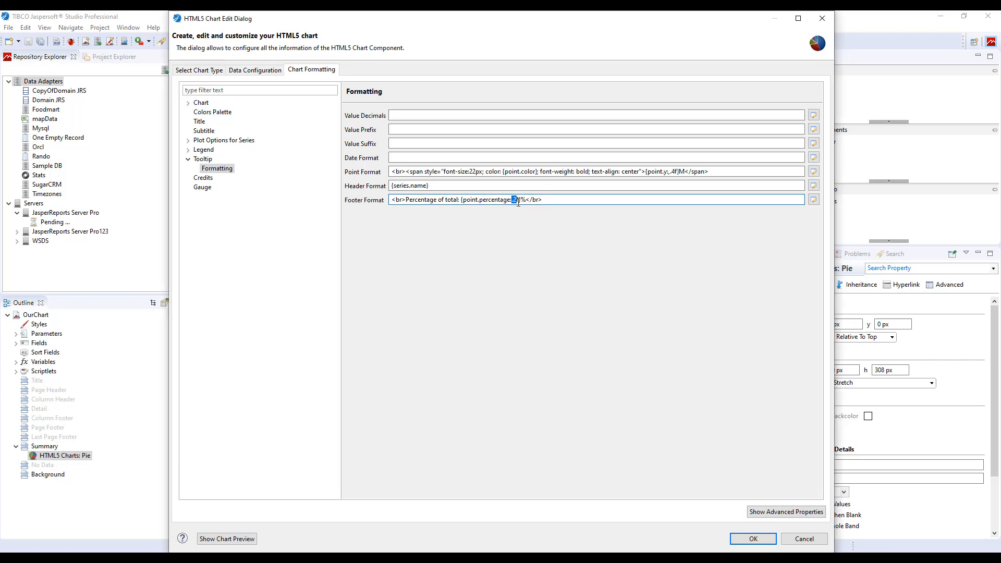
key("End")
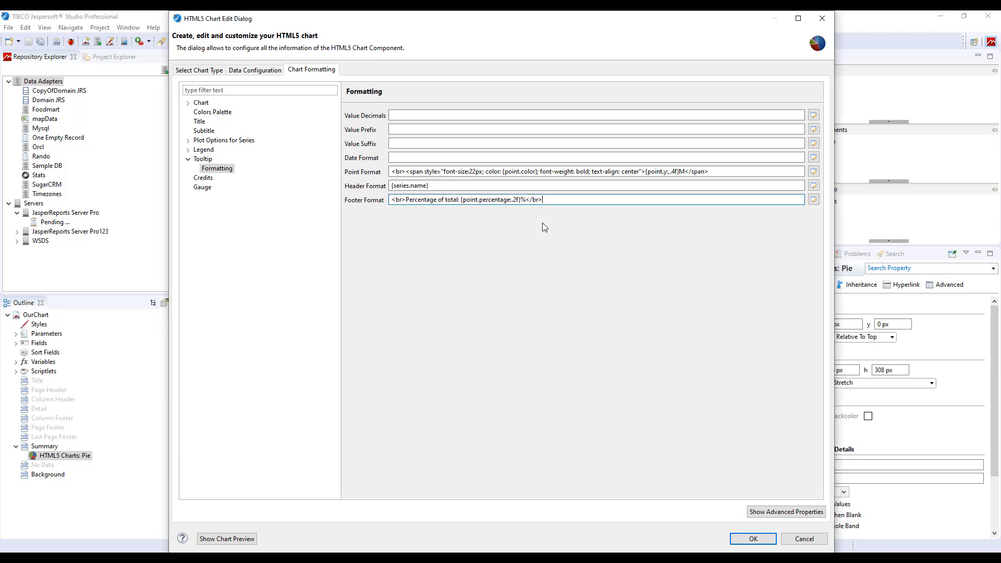
double_click(522, 201)
left_click(590, 200)
- Show the chart preview, enlarge it over the formatting settings, and display the tooltips of the pie slices
left_click(243, 539)
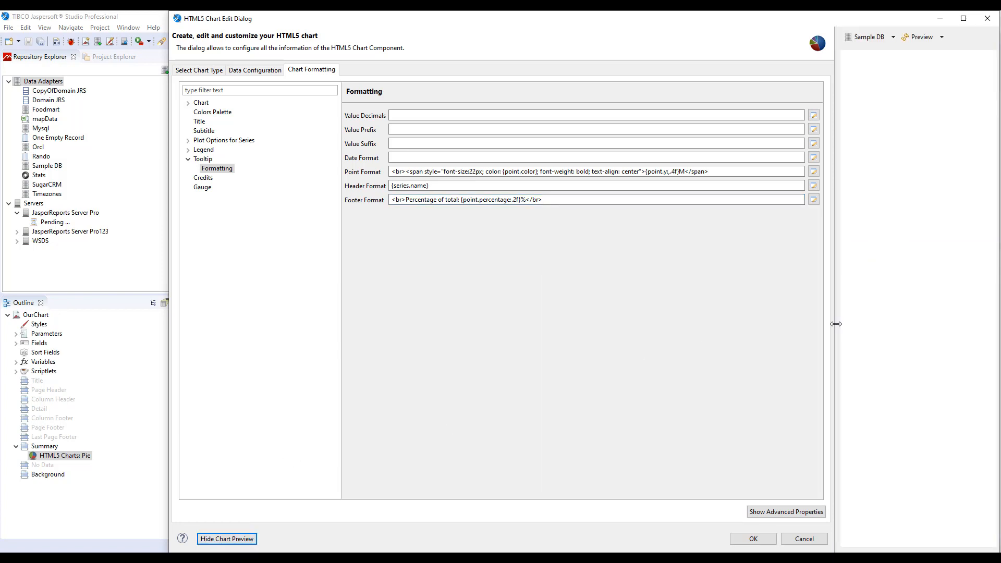
left_click_drag(836, 322, 466, 319)
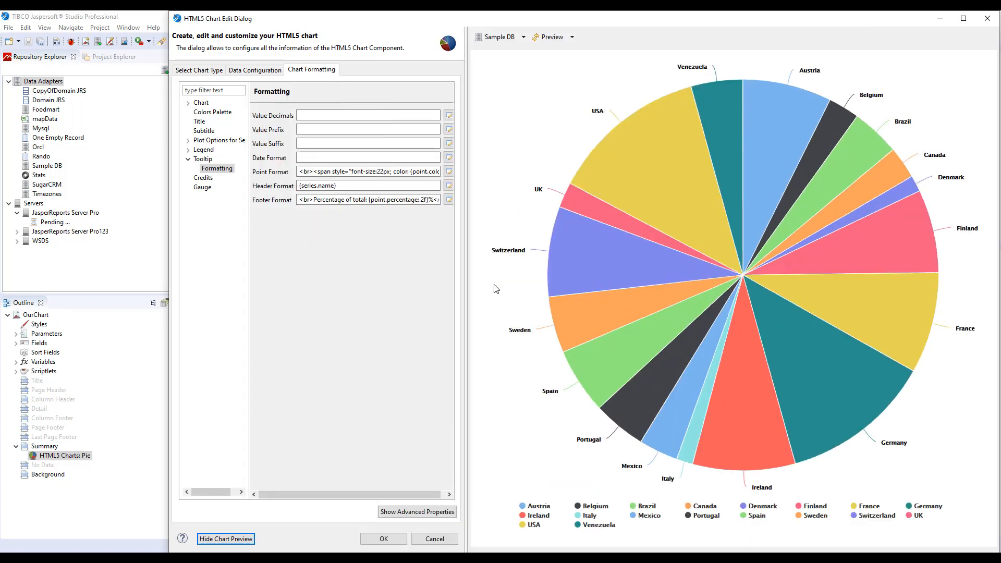
mouse_move(619, 278)
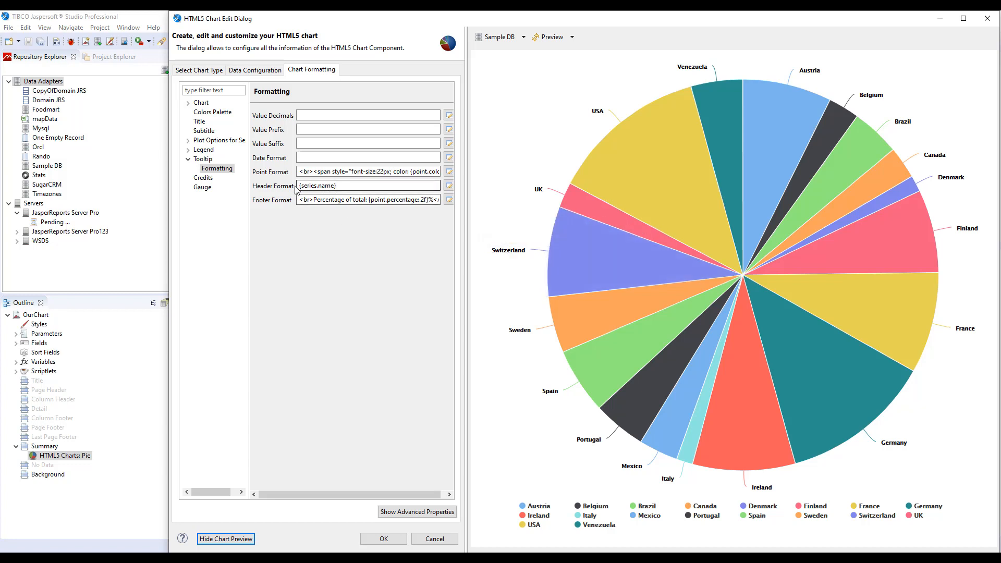
mouse_move(560, 241)
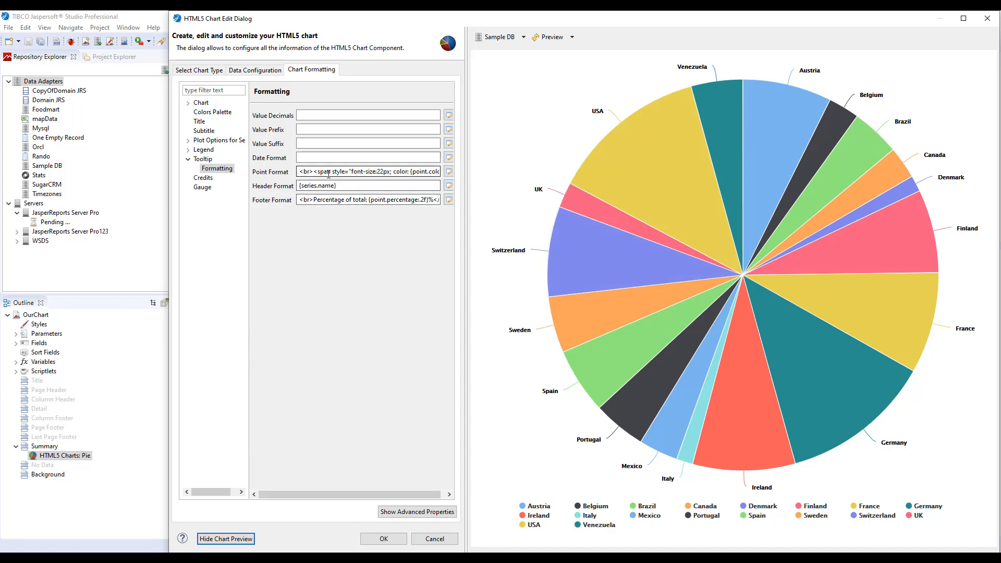
- View the tooltip.pointFormat value in its property editor without changing it, and check the resulting tooltips on several pie slices
left_click(449, 172)
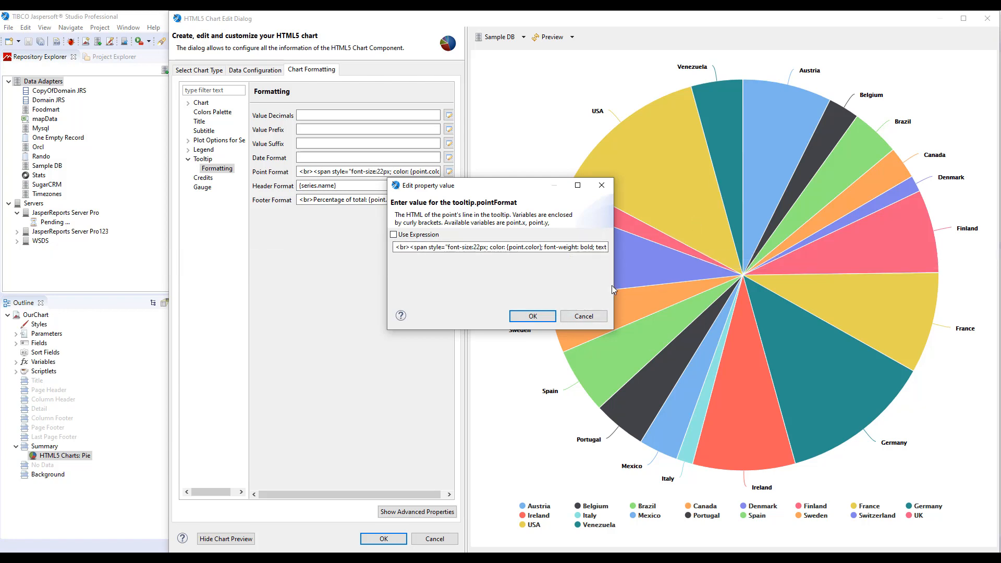
left_click(595, 316)
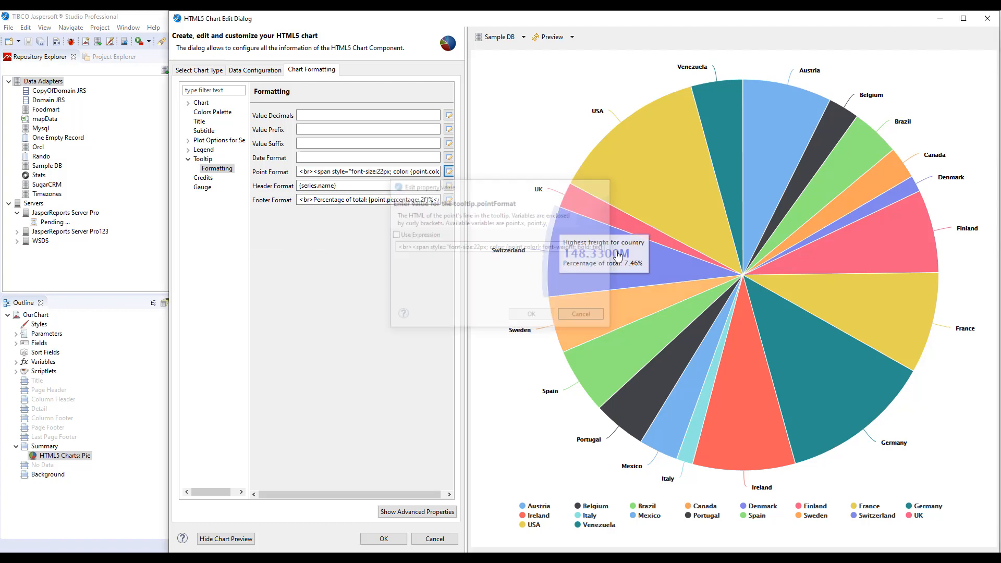
mouse_move(588, 267)
mouse_move(607, 361)
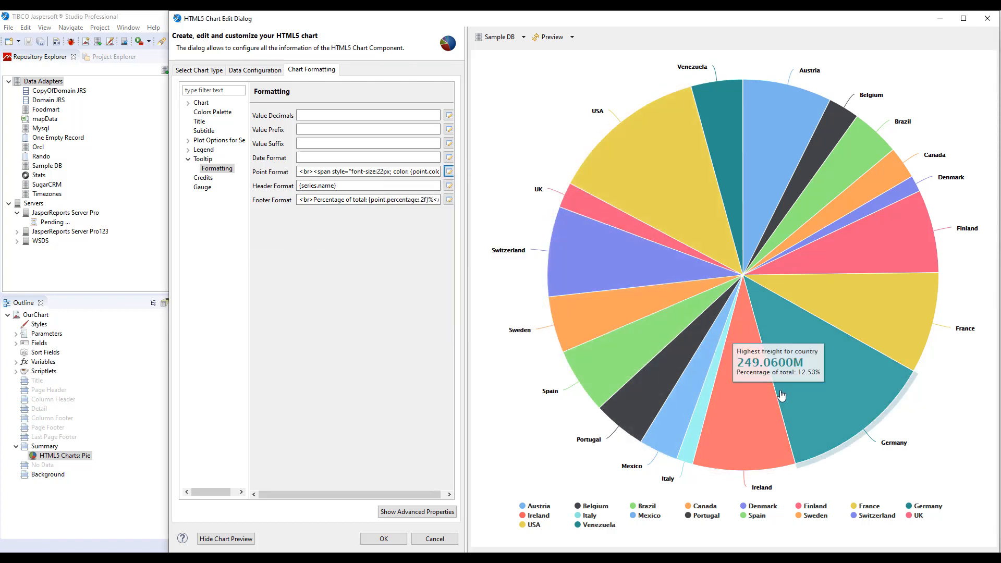
mouse_move(842, 323)
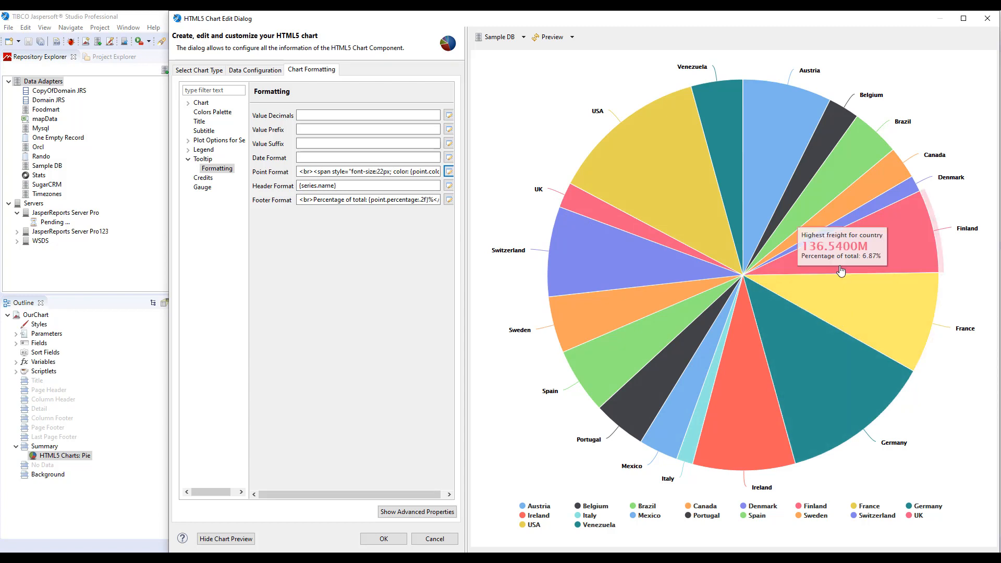
- Change the decimals of point.y in the tooltip's Point Format so the variable reads {point.y:,.2f}
left_click(448, 173)
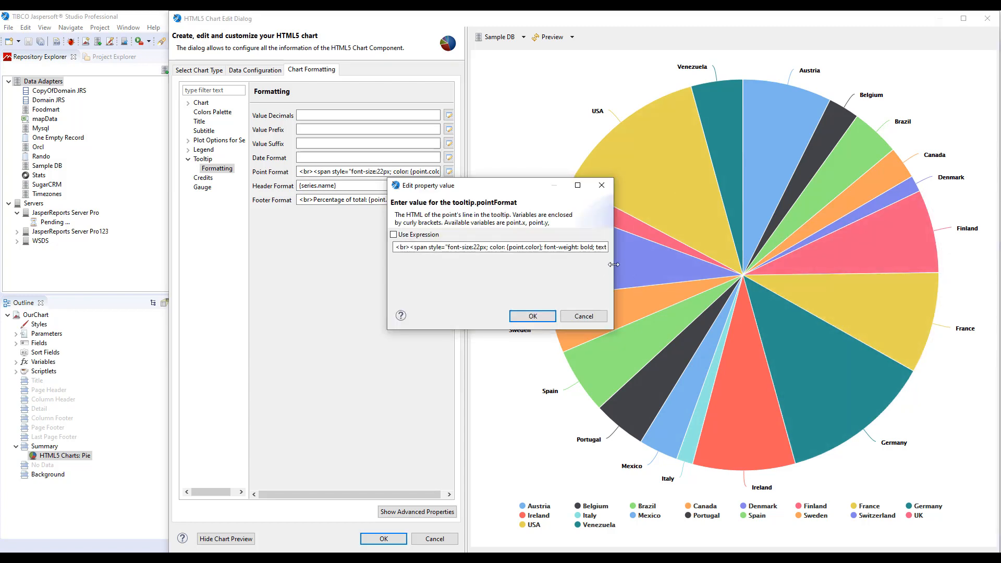
left_click_drag(621, 272, 764, 272)
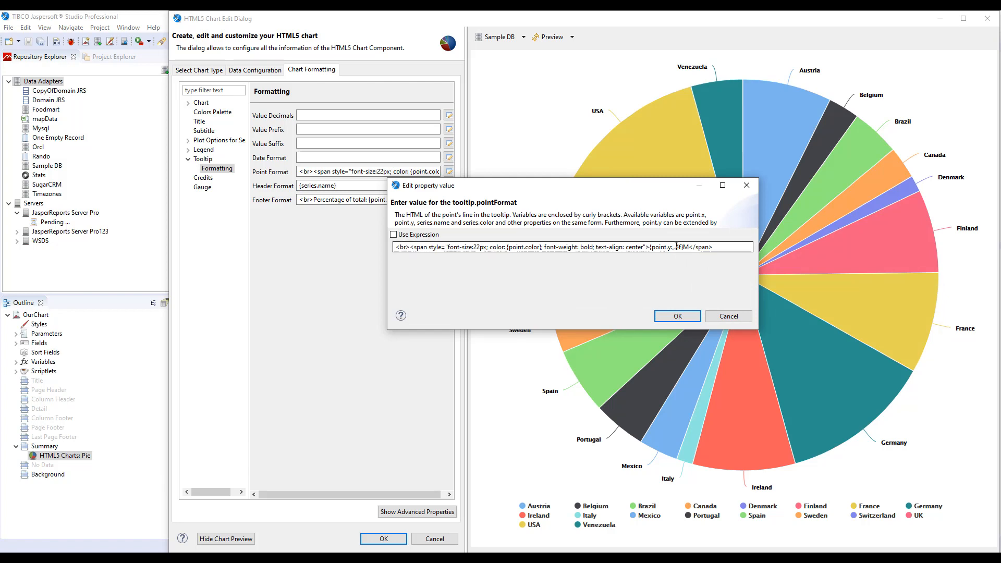
double_click(678, 247)
type("4")
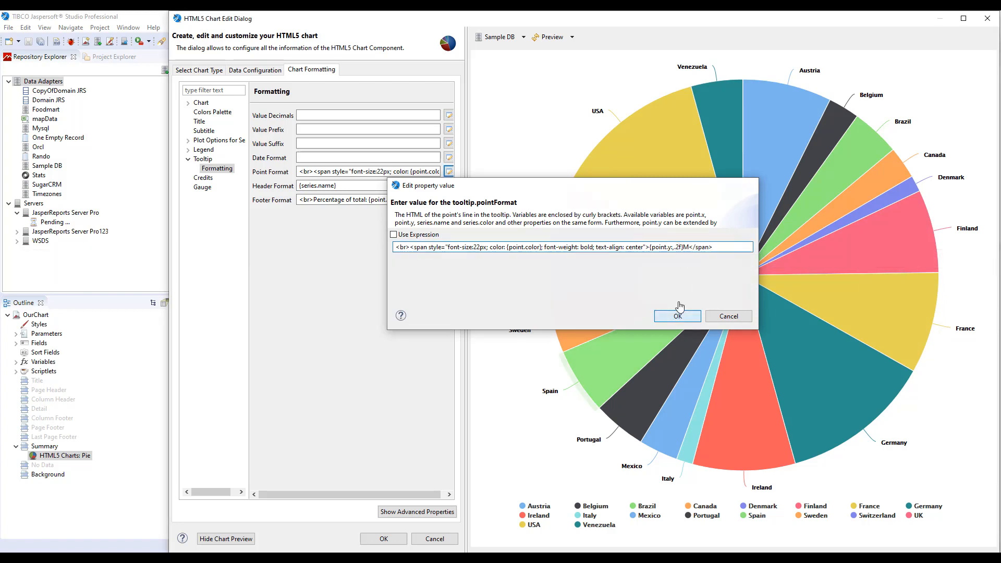
left_click(678, 316)
- Check the updated tooltips in the chart preview on the USA, Austria, Switzerland and UK slices
mouse_move(605, 207)
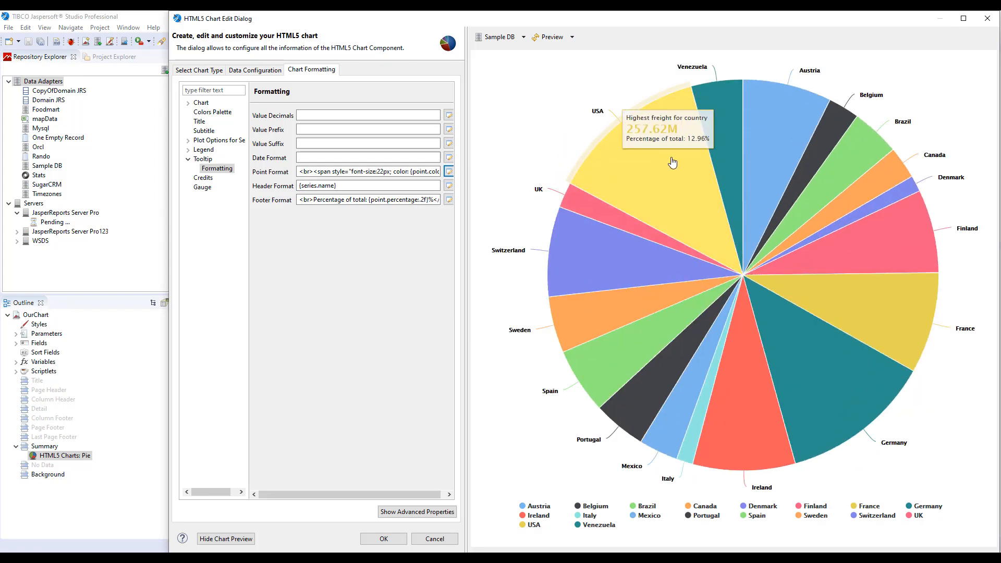
mouse_move(723, 159)
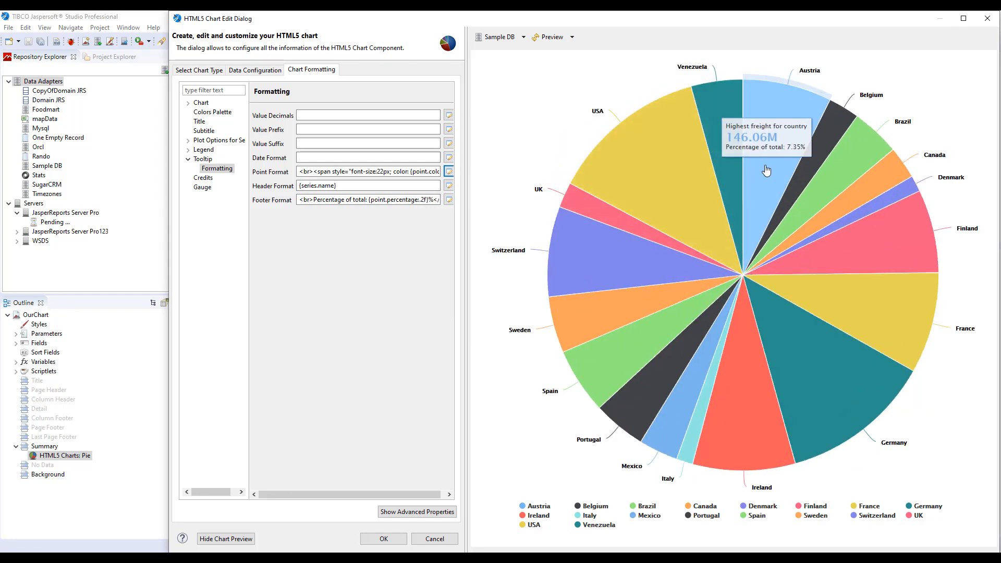
mouse_move(677, 180)
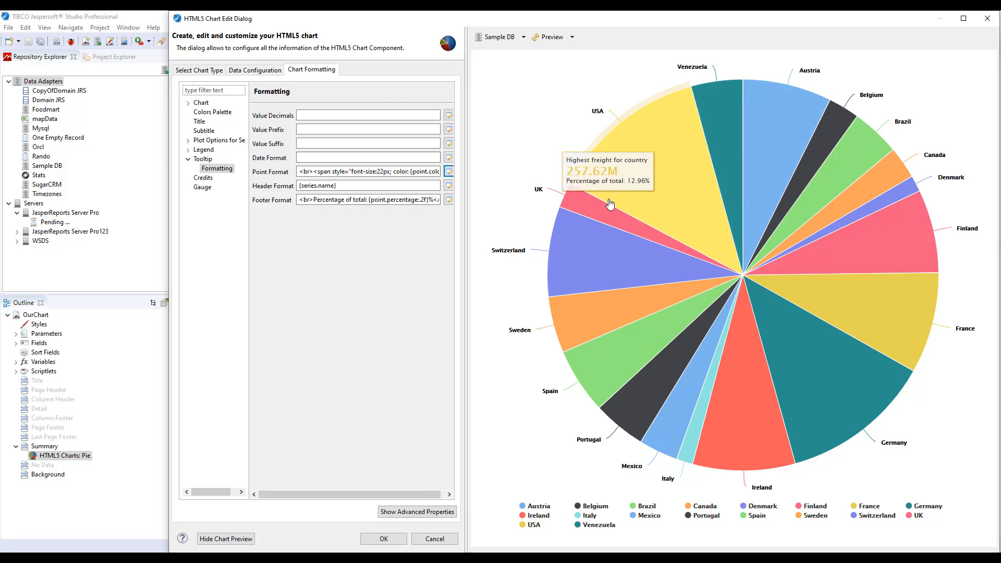
mouse_move(574, 226)
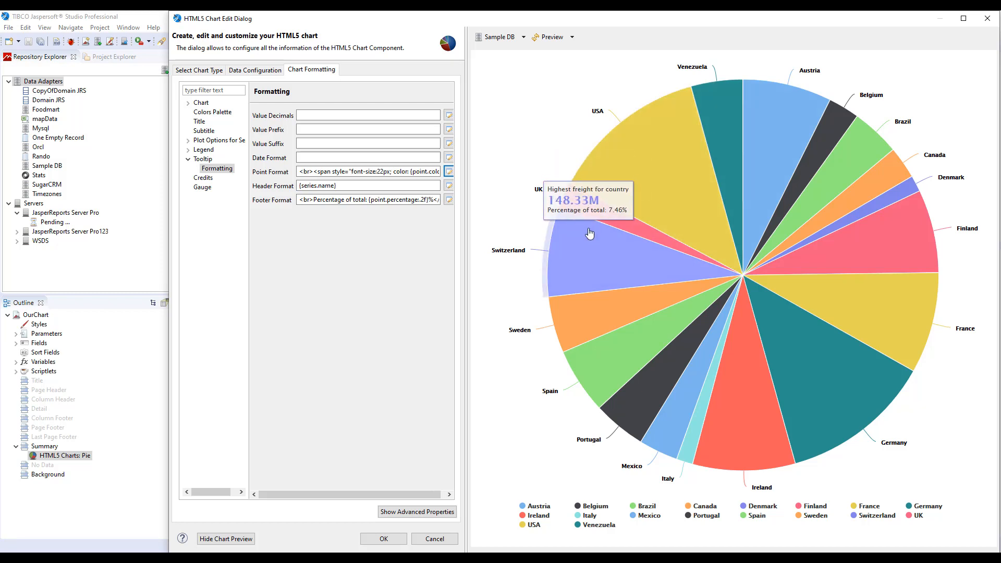
mouse_move(585, 309)
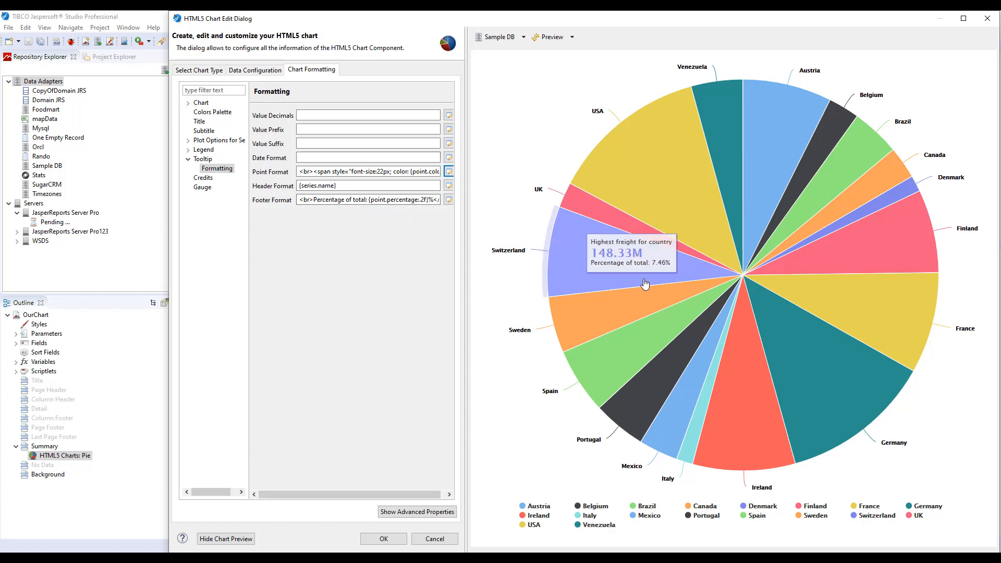
mouse_move(632, 209)
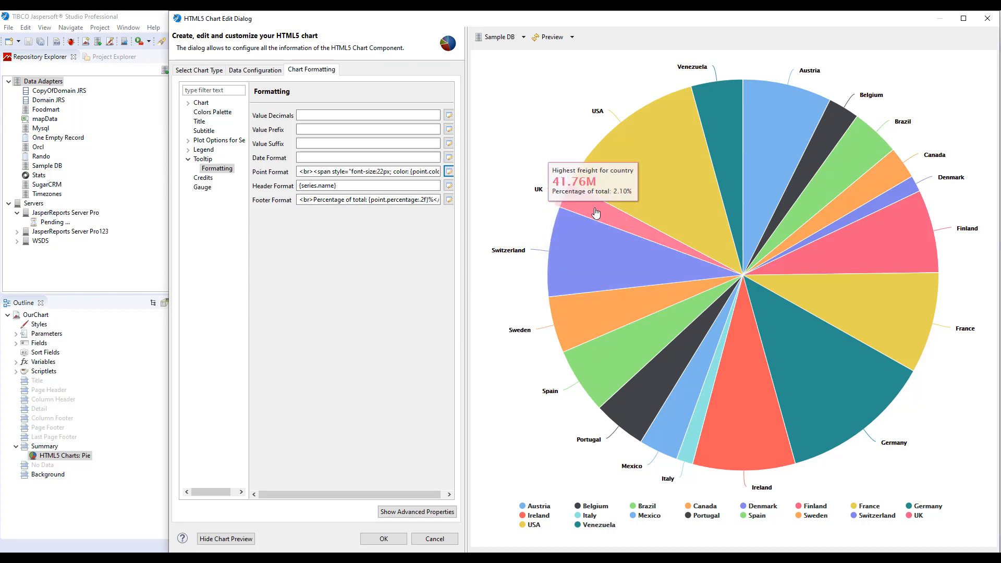
mouse_move(608, 162)
mouse_move(825, 329)
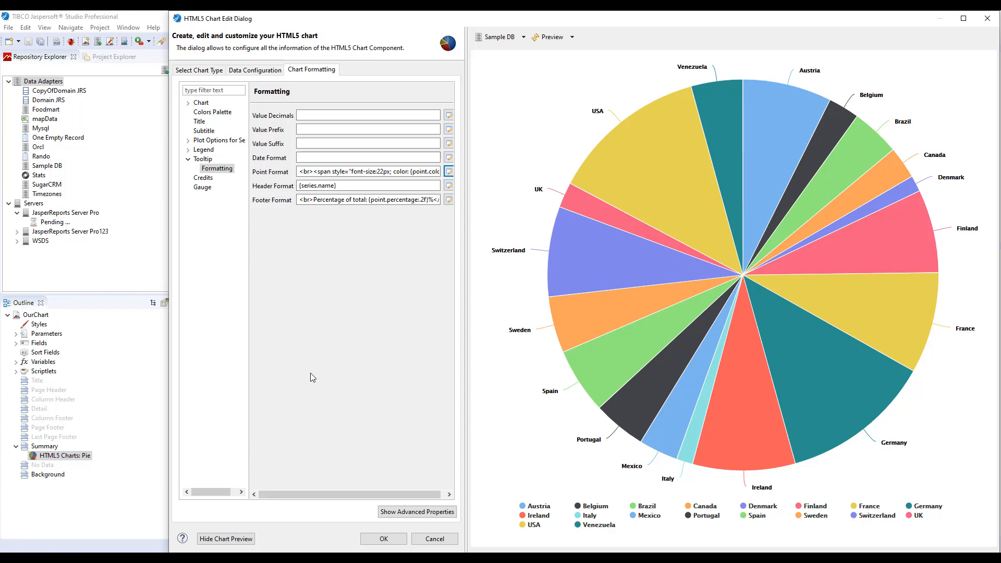
mouse_move(509, 258)
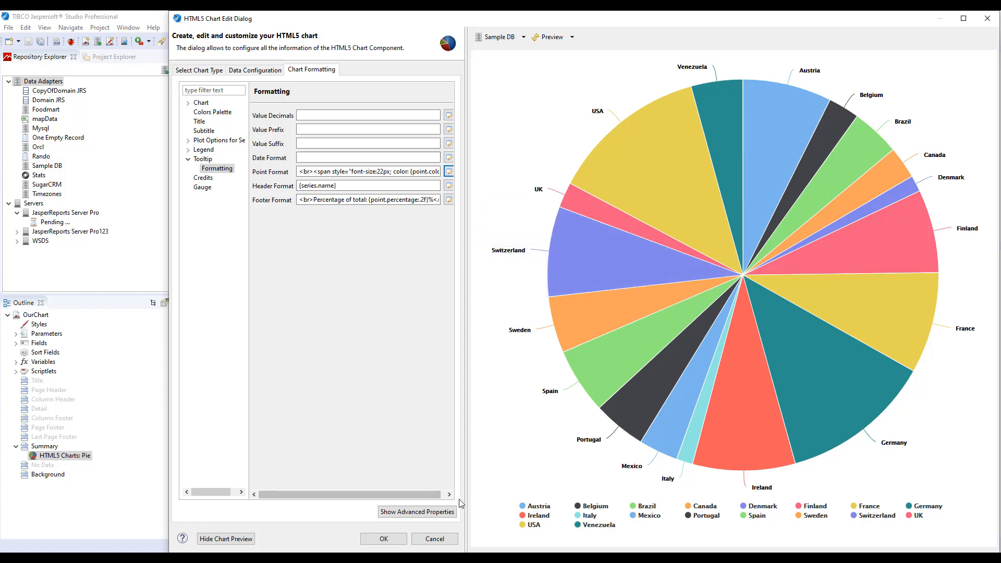
- Show the advanced chart properties and expand plotOptions, pie and dataLabels to reach the pie's data label properties
left_click(415, 513)
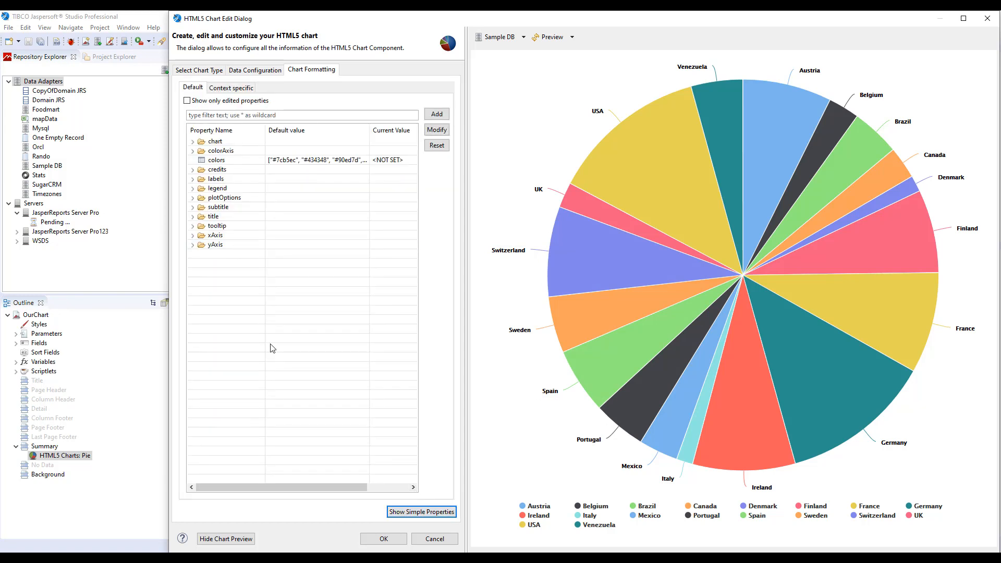
left_click(193, 198)
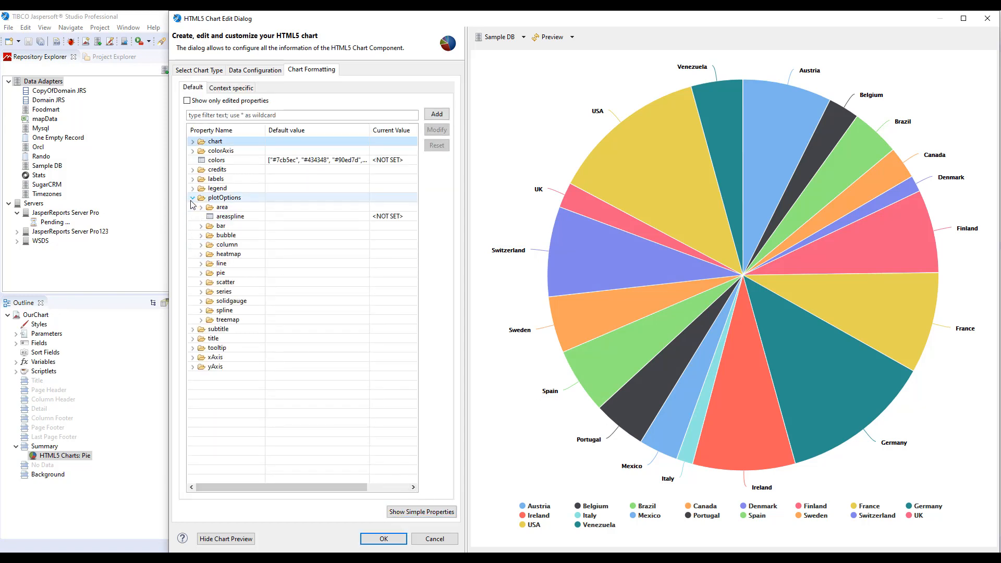
left_click(201, 273)
scroll(239, 428, "down", 3)
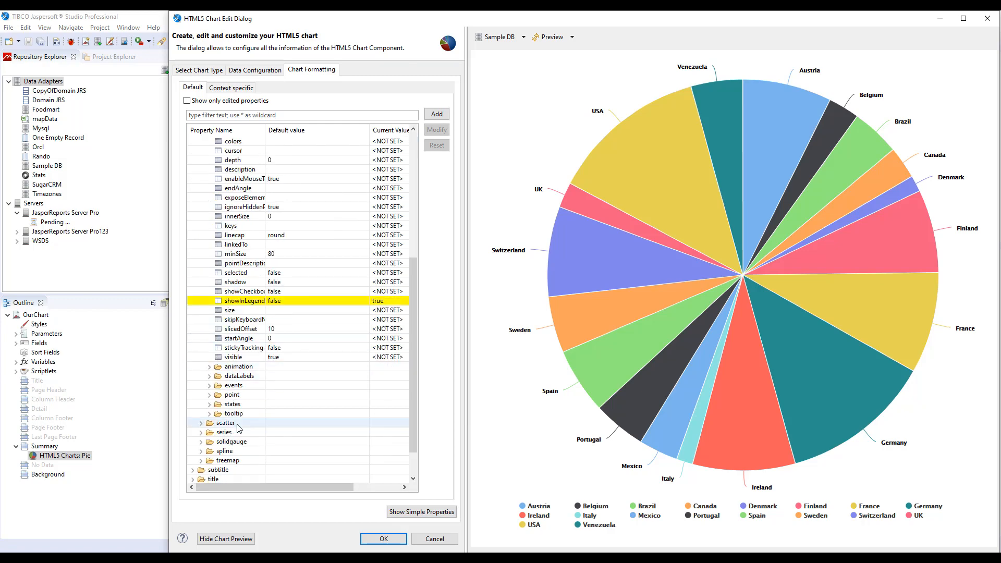
left_click(209, 375)
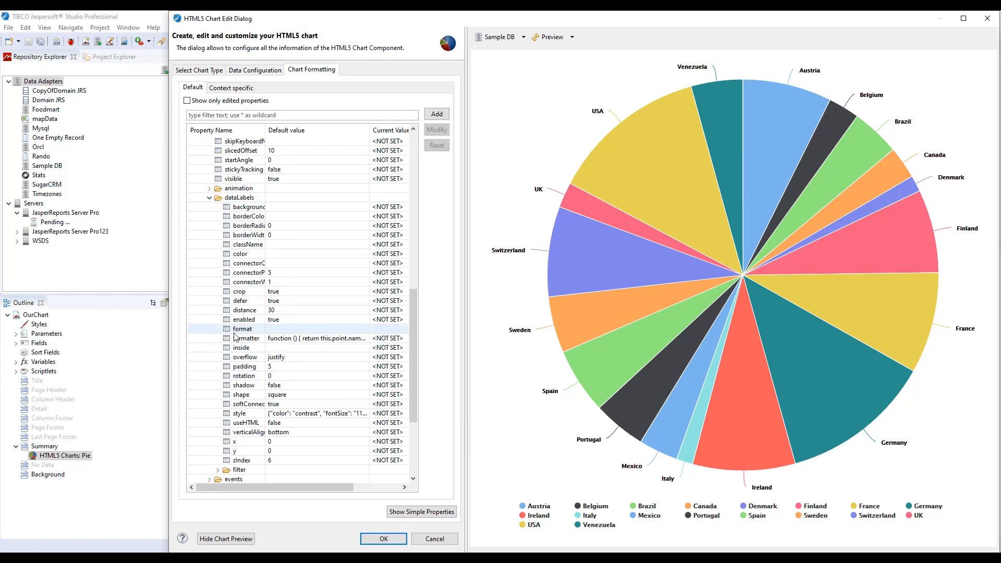
- Set the plotOptions.pie.dataLabels.format property to <span style="color: {point.color}">{point.name}</span> and refresh the chart preview
left_click(287, 331)
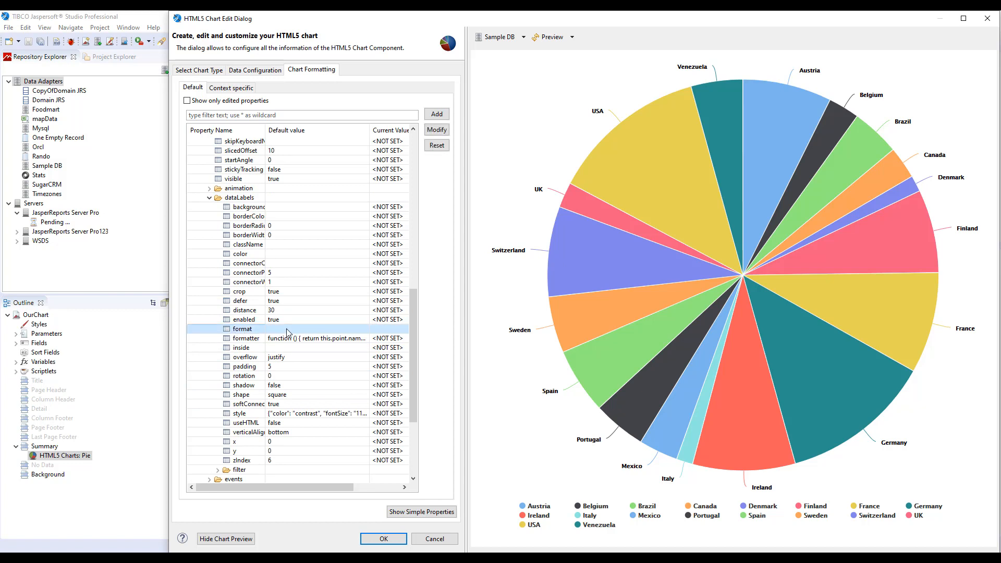
double_click(287, 330)
type("<span style=\"color: {point.color}\">{point.name}</span>")
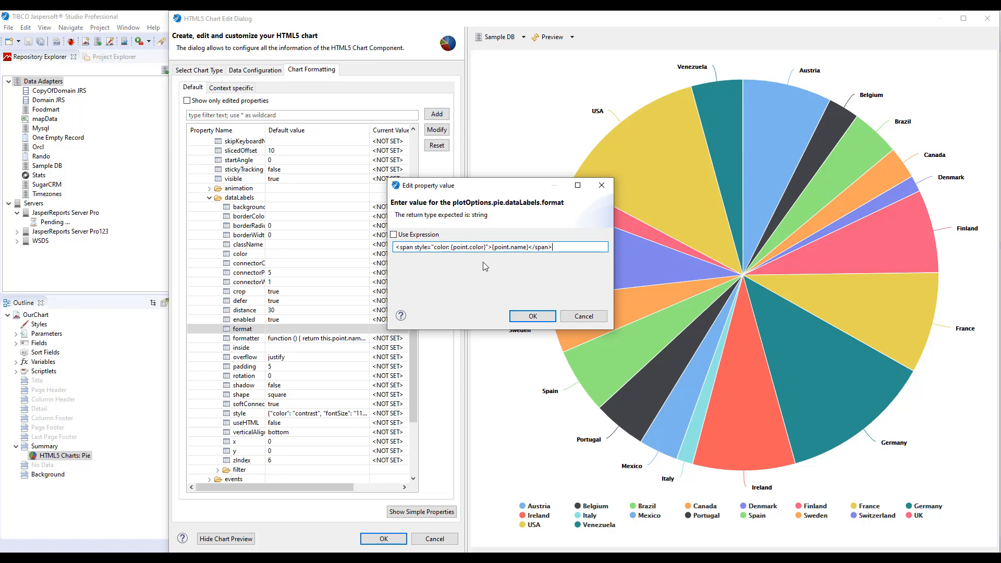
left_click_drag(452, 247, 528, 247)
left_click(532, 316)
left_click(547, 37)
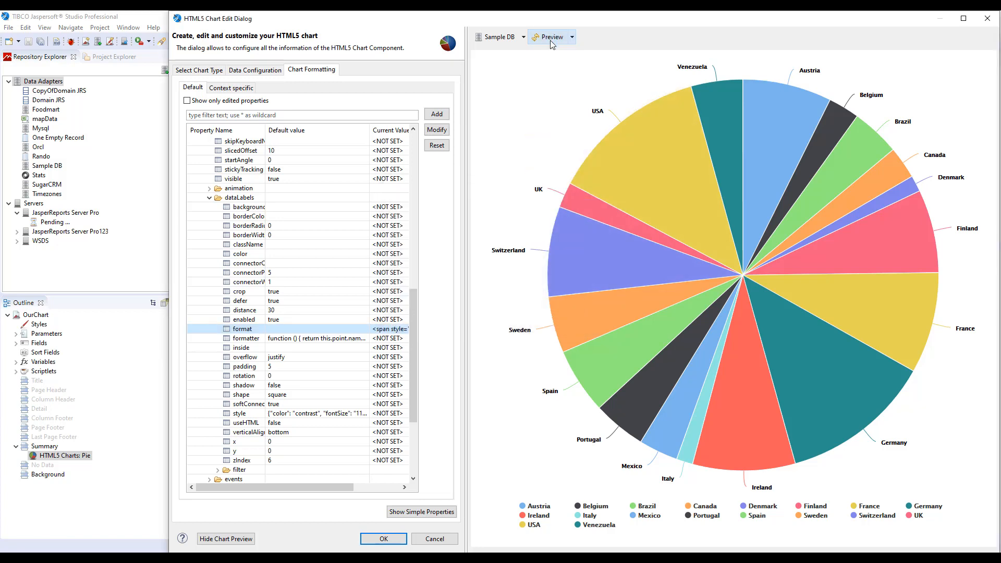